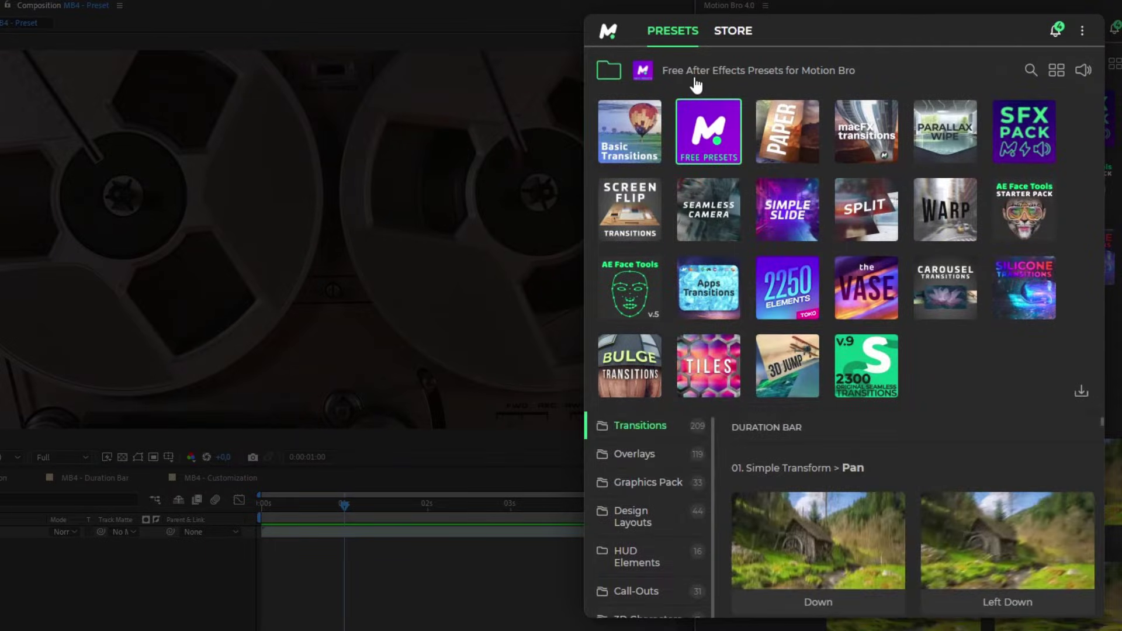
- Apply Motion Bro's Wave 1 HUD Elements preset as a layer above the tape-reel footage
{"action": "left_click", "coordinate": [696, 79]}
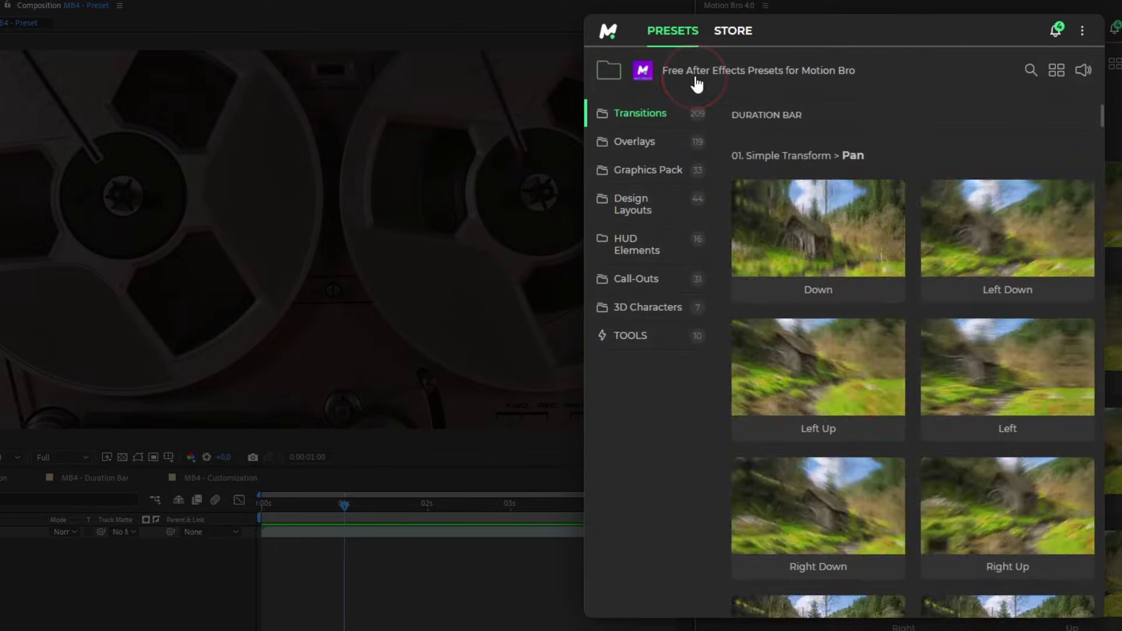
{"action": "left_click", "coordinate": [637, 244]}
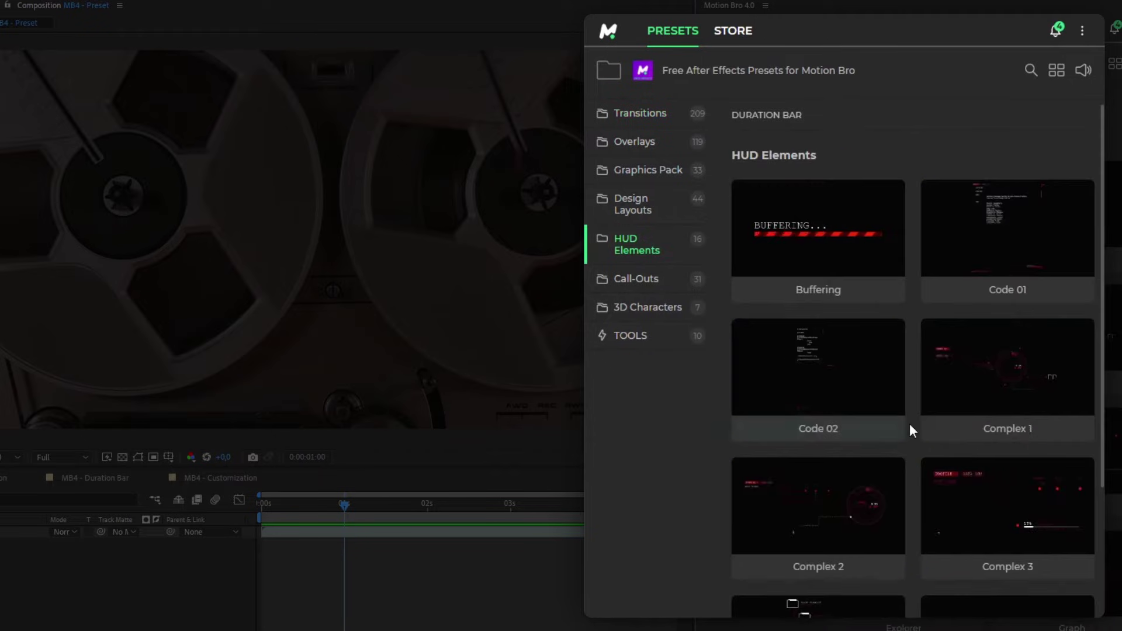
{"action": "scroll", "coordinate": [909, 423], "scroll_direction": "down", "scroll_amount": 3}
{"action": "scroll", "coordinate": [909, 424], "scroll_direction": "down", "scroll_amount": 3}
{"action": "left_click", "coordinate": [920, 592]}
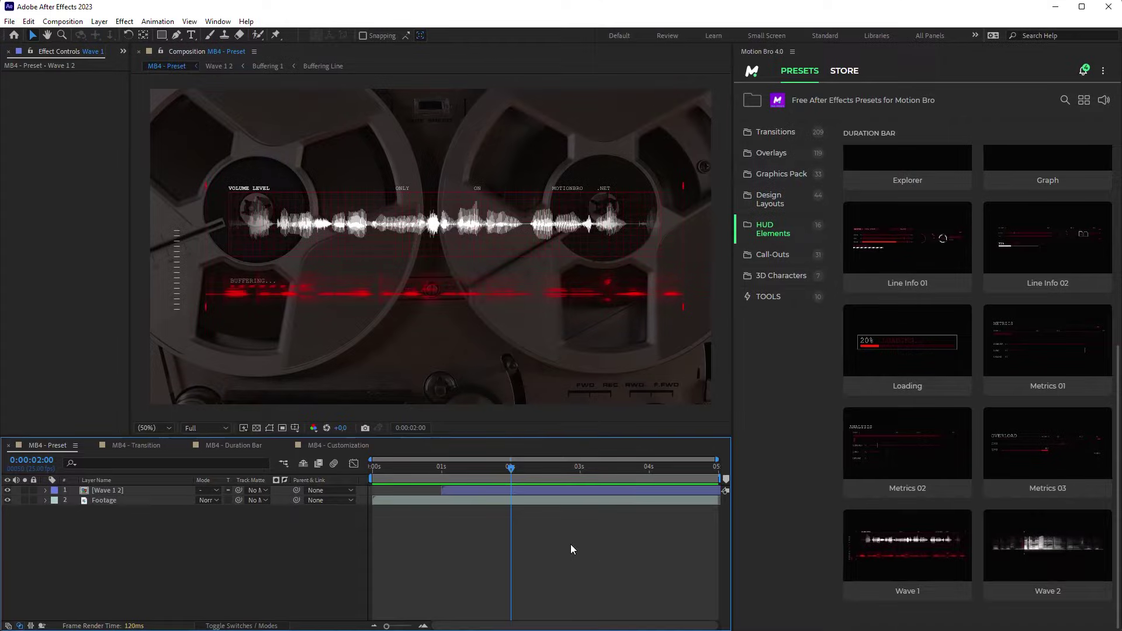
- Select the Wave 1 2 overlay layer in the timeline
{"action": "left_click", "coordinate": [543, 492]}
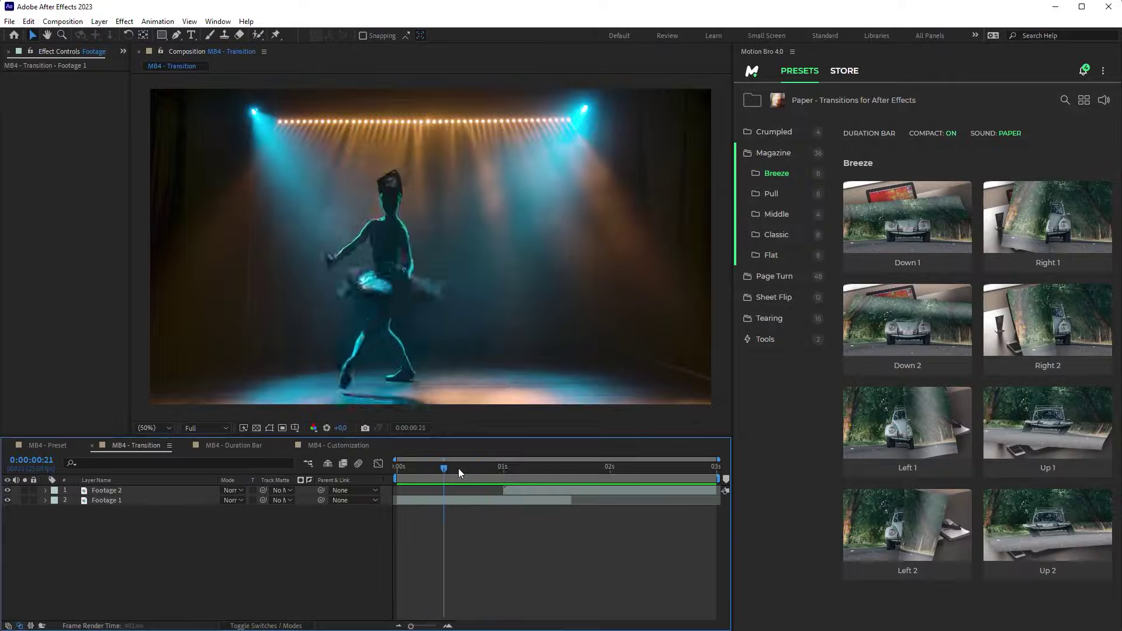
- Select the ballet and café clips and apply the Magazine Breeze Left 1 transition
{"action": "mouse_move", "coordinate": [458, 468]}
{"action": "left_mouse_down"}
{"action": "mouse_move", "coordinate": [580, 470]}
{"action": "mouse_move", "coordinate": [441, 467]}
{"action": "left_mouse_up"}
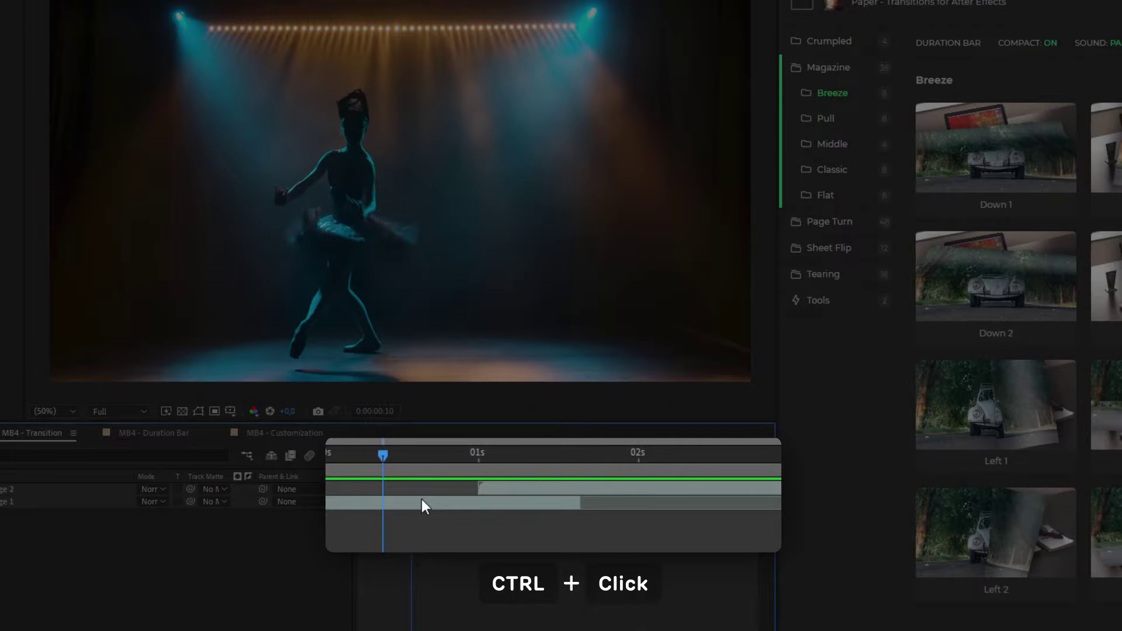
{"action": "left_click", "coordinate": [422, 499], "text": "ctrl"}
{"action": "left_click", "coordinate": [496, 491], "text": "ctrl"}
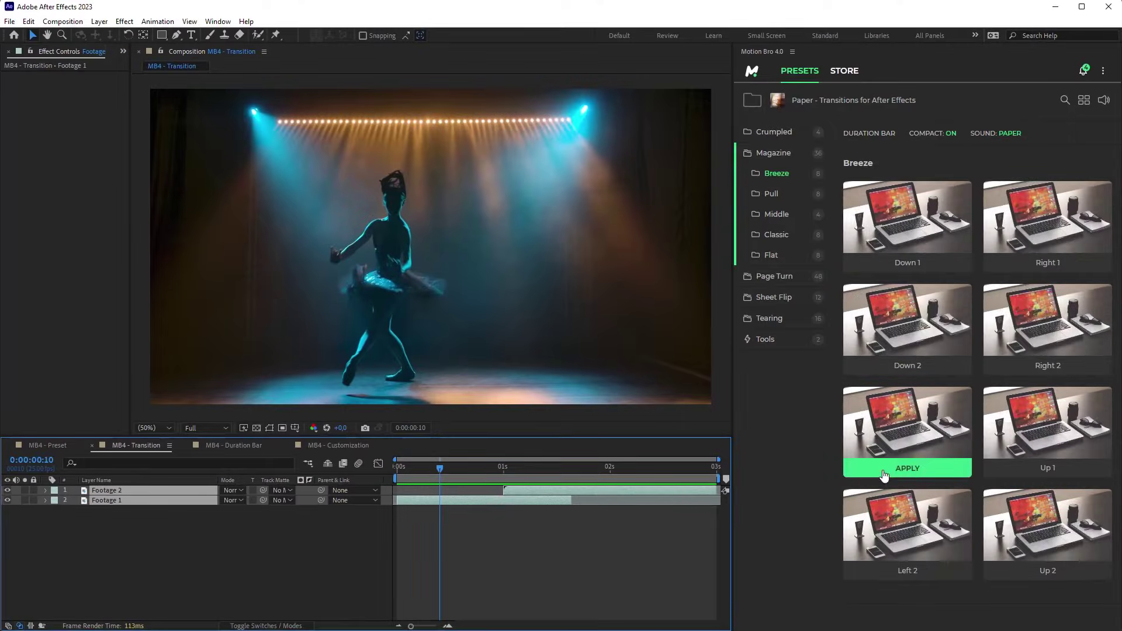
{"action": "left_click", "coordinate": [885, 474]}
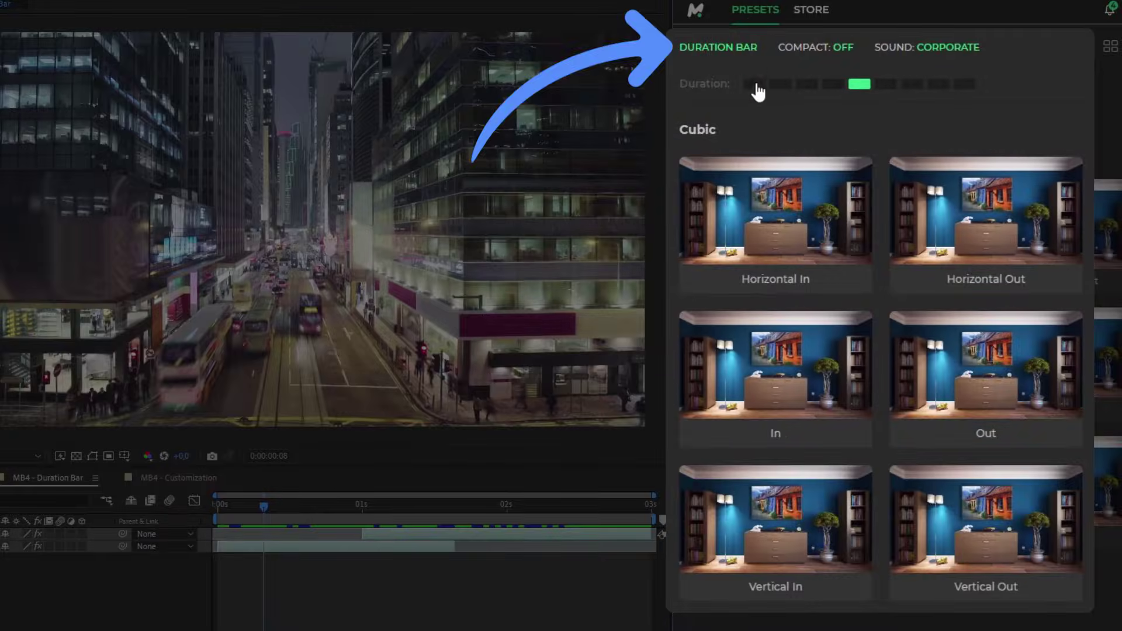
- Set the Duration Bar to 140% and apply the Cubic Vertical In zoom transition
{"action": "left_click", "coordinate": [757, 85]}
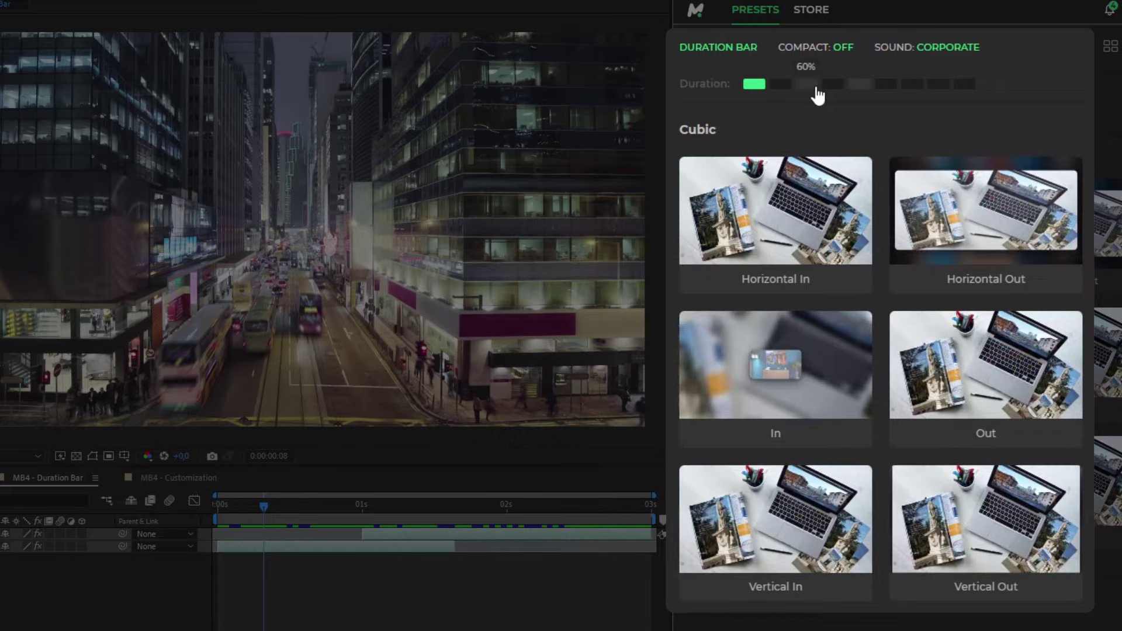
{"action": "left_click", "coordinate": [914, 86]}
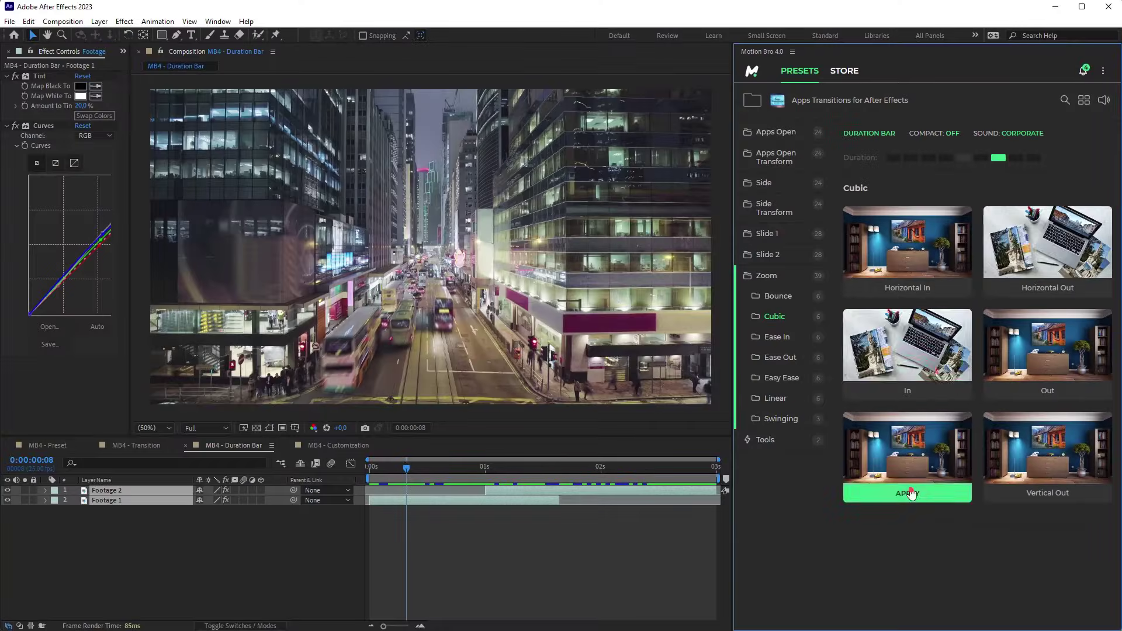
{"action": "left_click", "coordinate": [912, 493]}
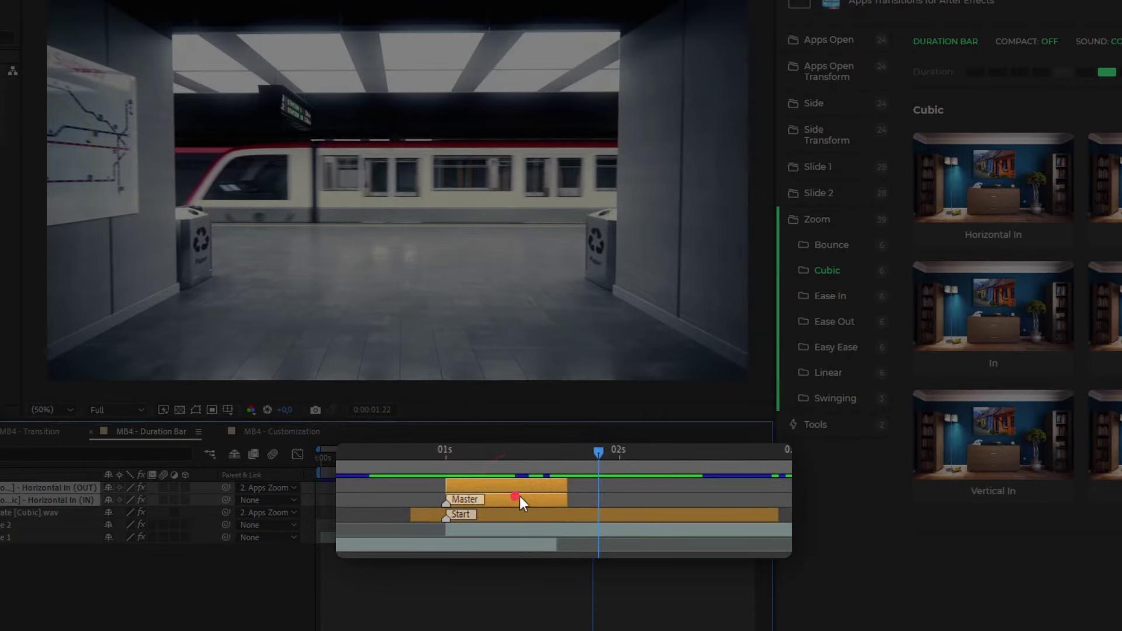
- Drag the Master layer bar's end to lengthen the Horizontal In transition
{"action": "left_click_drag", "start_coordinate": [575, 487], "coordinate": [742, 497]}
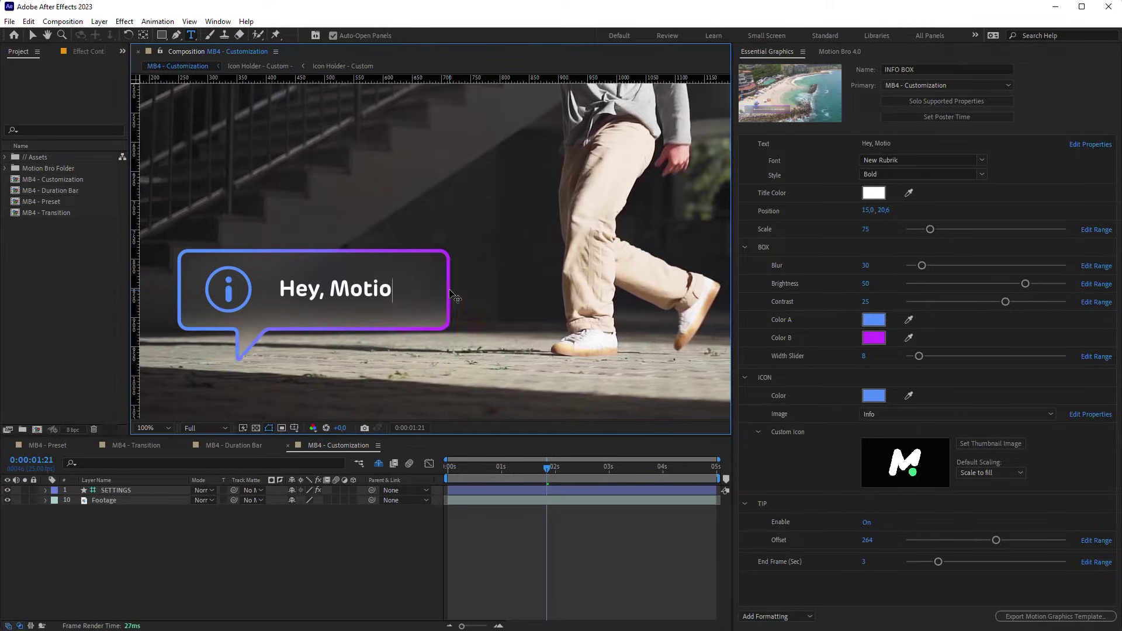
- Confirm the green callout colour and narrow the 3D Box field of view
{"action": "left_click", "coordinate": [634, 180]}
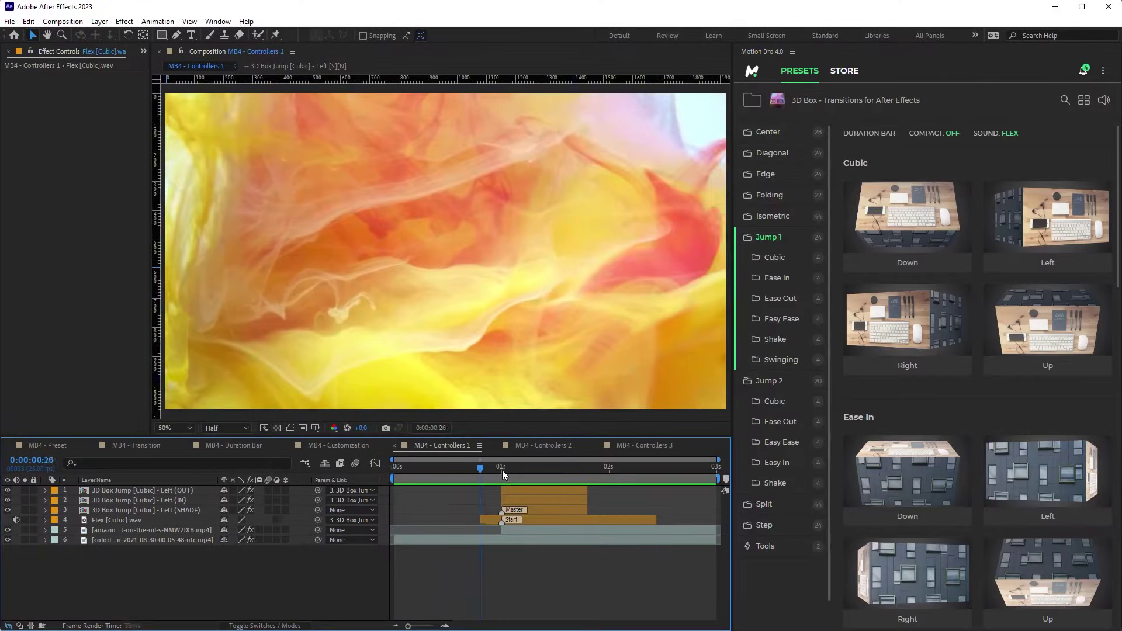
{"action": "left_click_drag", "start_coordinate": [502, 474], "coordinate": [532, 474]}
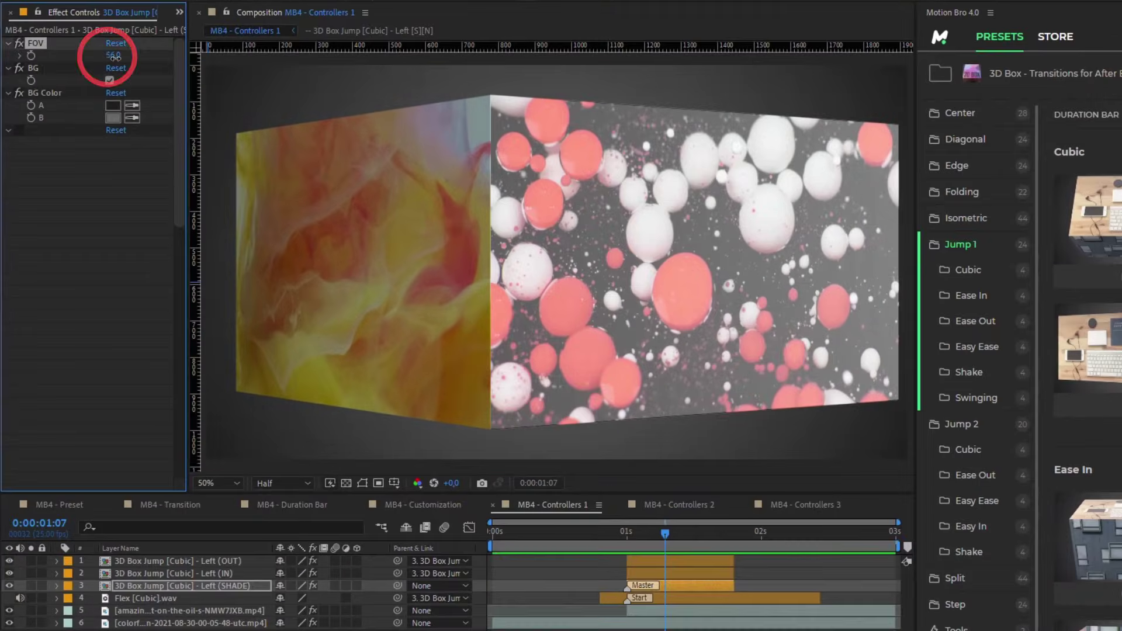
{"action": "left_click_drag", "start_coordinate": [90, 86], "coordinate": [86, 86]}
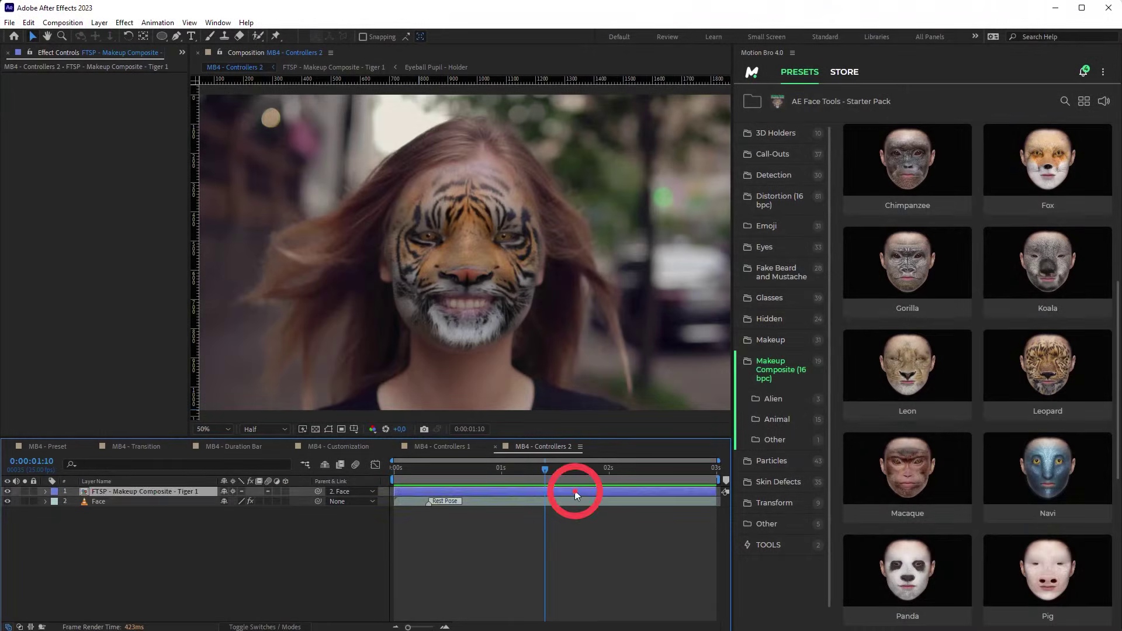
- Open the FTSP - Makeup Composite - Tiger 1 layer to reach its settings
{"action": "double_click", "coordinate": [574, 491]}
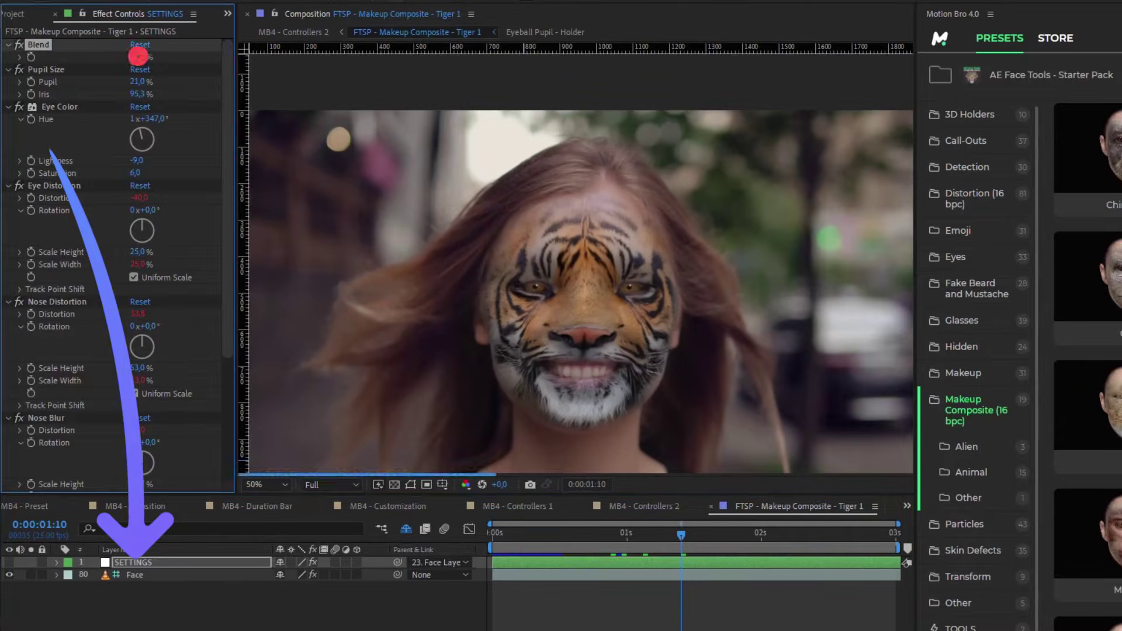